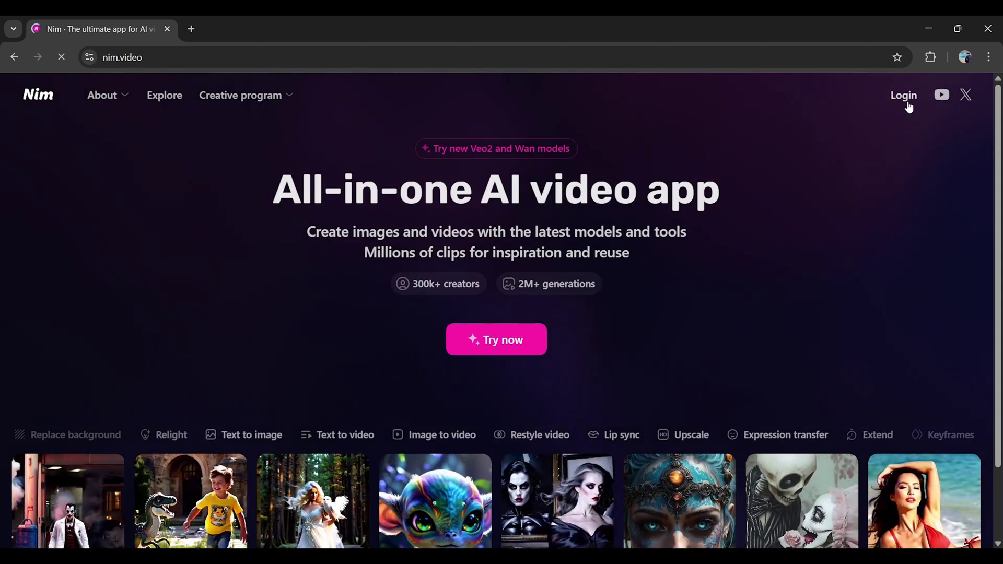
Step: Log in to Nim and review the cat-chef text-to-video prompt
click(904, 98)
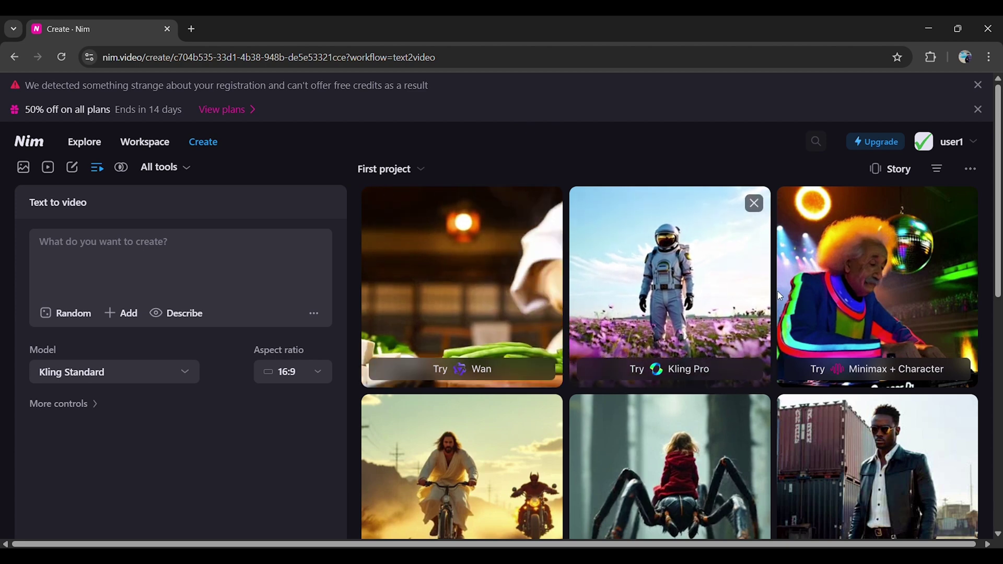
scroll(882, 303, down, 3)
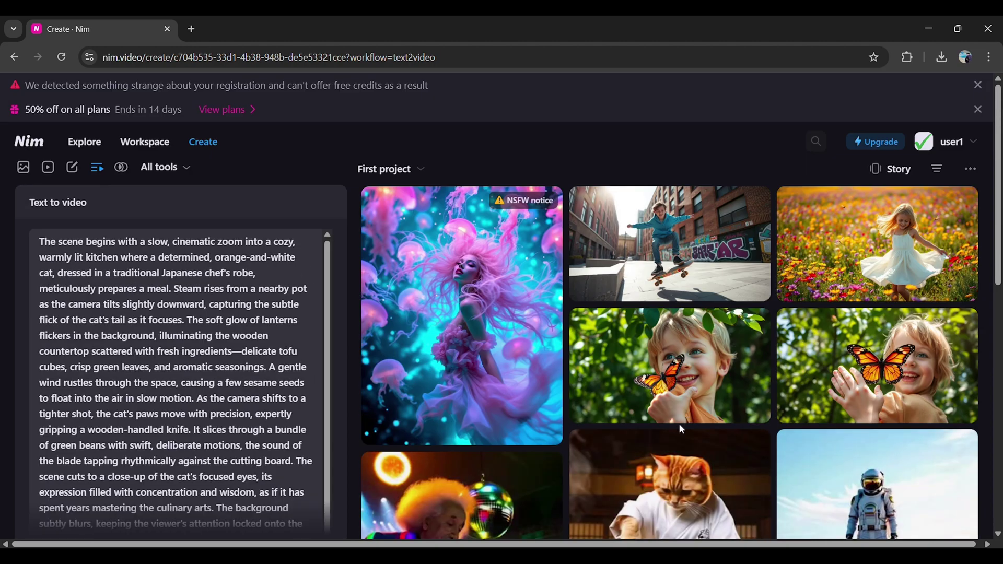
scroll(306, 304, down, 10)
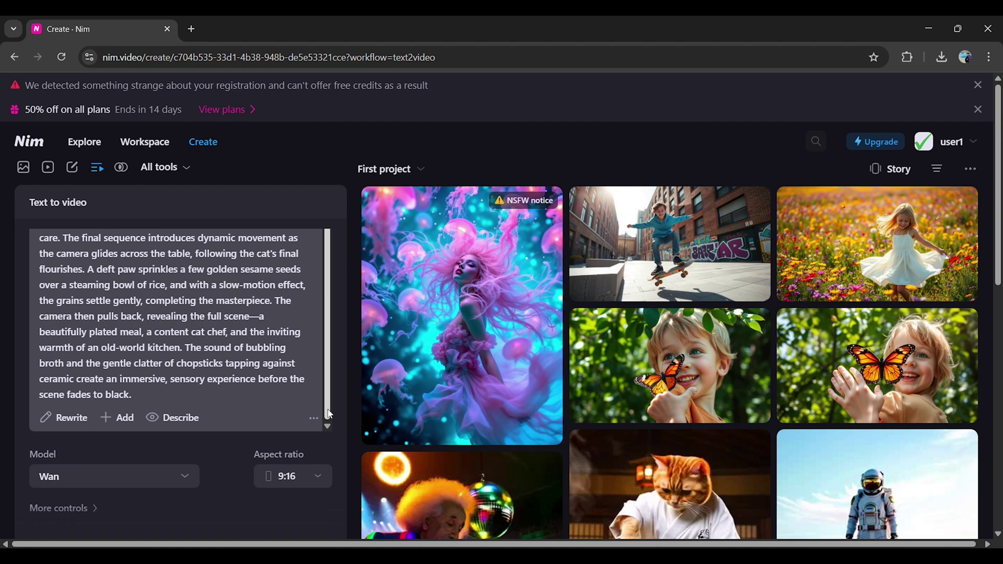
Step: Keep Wan as the video model, then go to the Explore feed
click(161, 478)
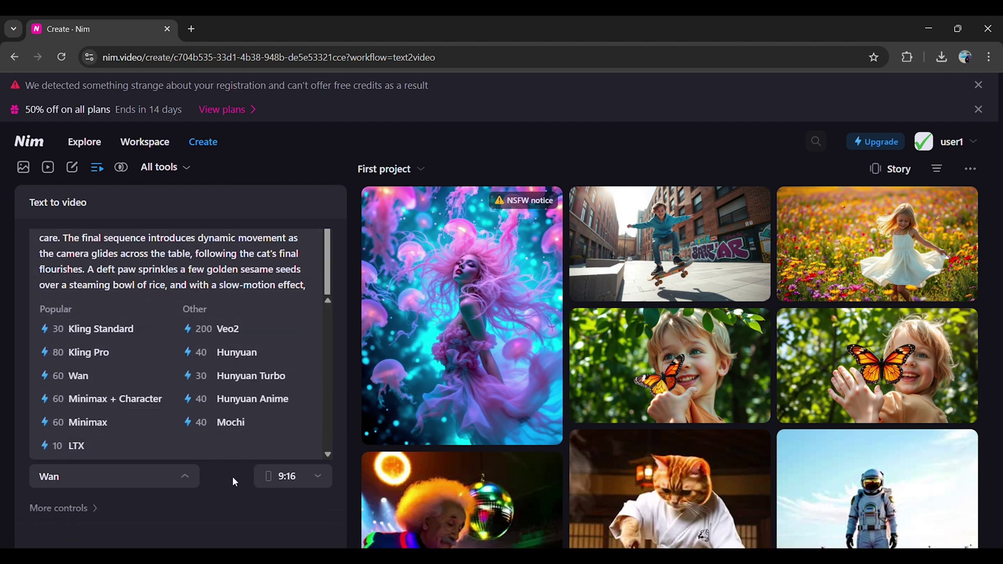
click(291, 494)
scroll(575, 226, down, 5)
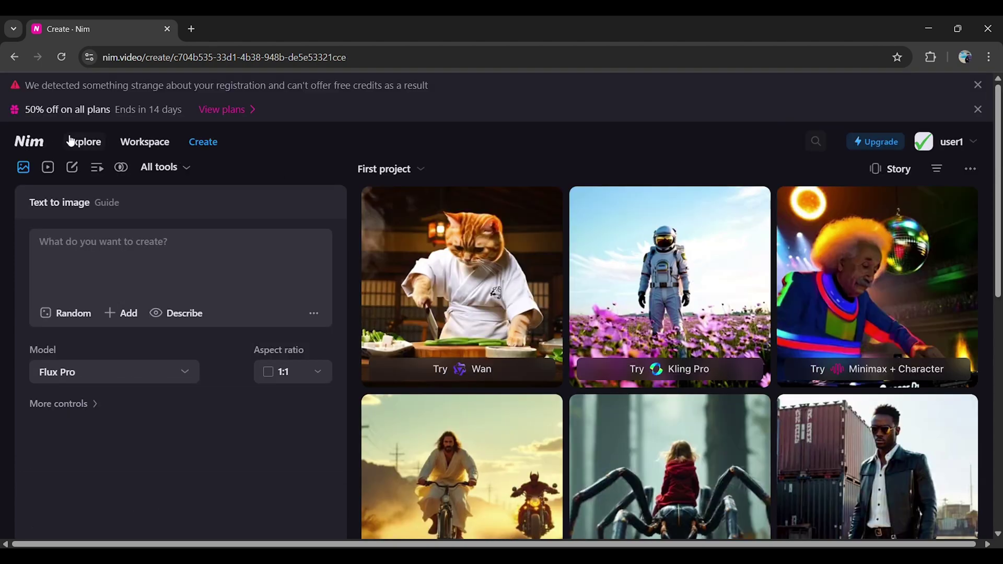
click(81, 142)
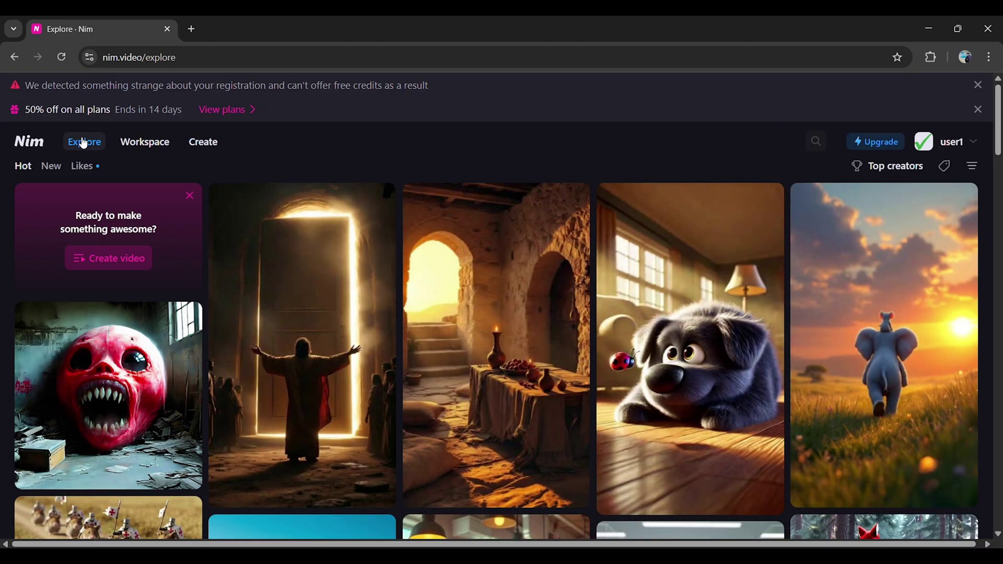
Step: Start a Text to image prompt with 'But' and Rewrite it into the butterfly scene
click(216, 151)
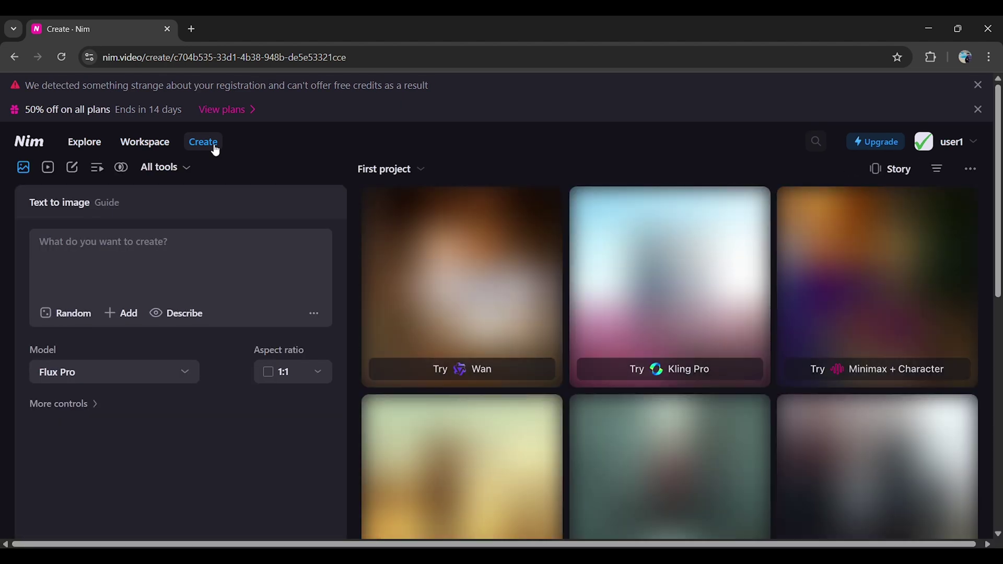
click(174, 167)
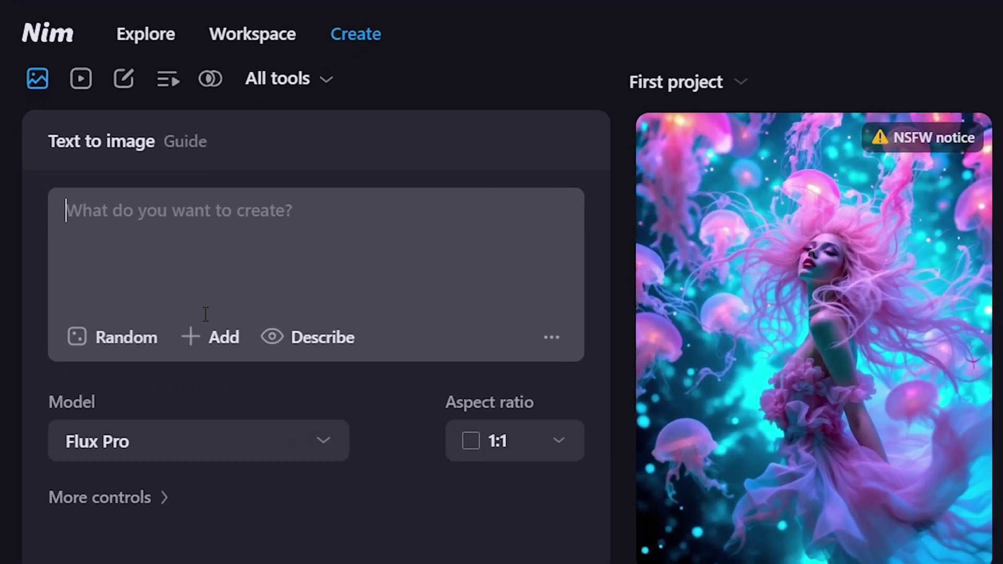
text(But)
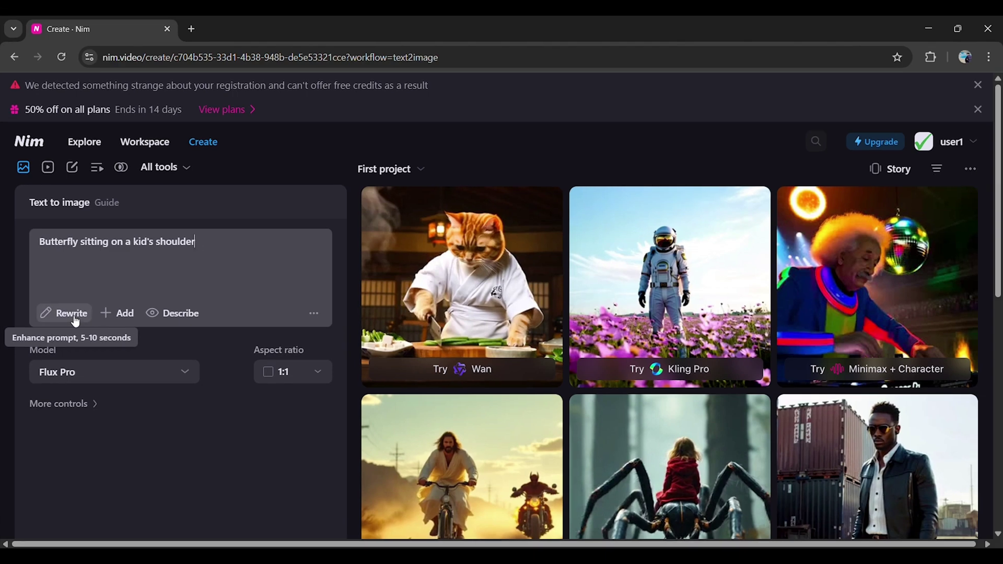
click(126, 339)
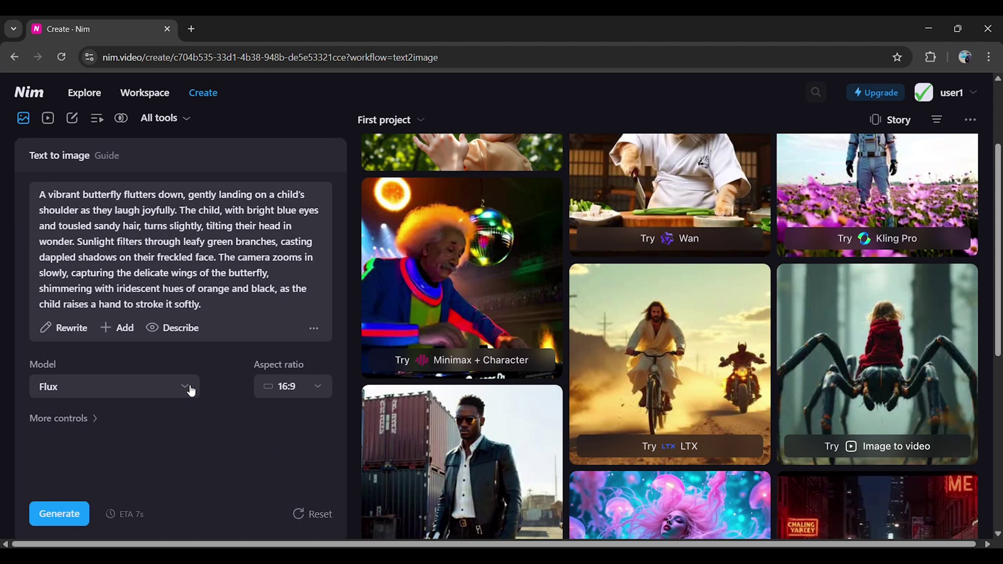
Step: Set the image model to Flux and the aspect ratio to 16:9
click(190, 389)
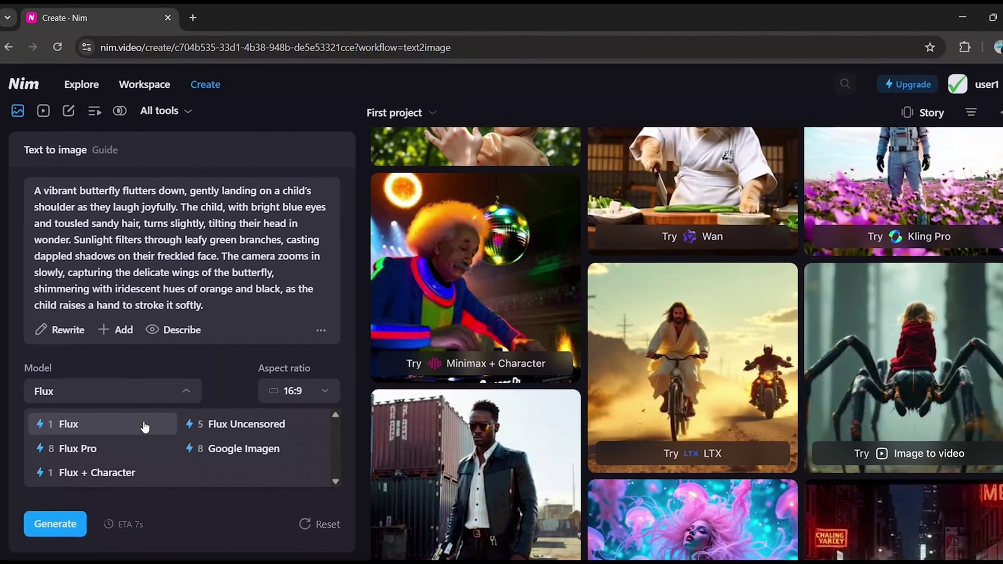
click(153, 447)
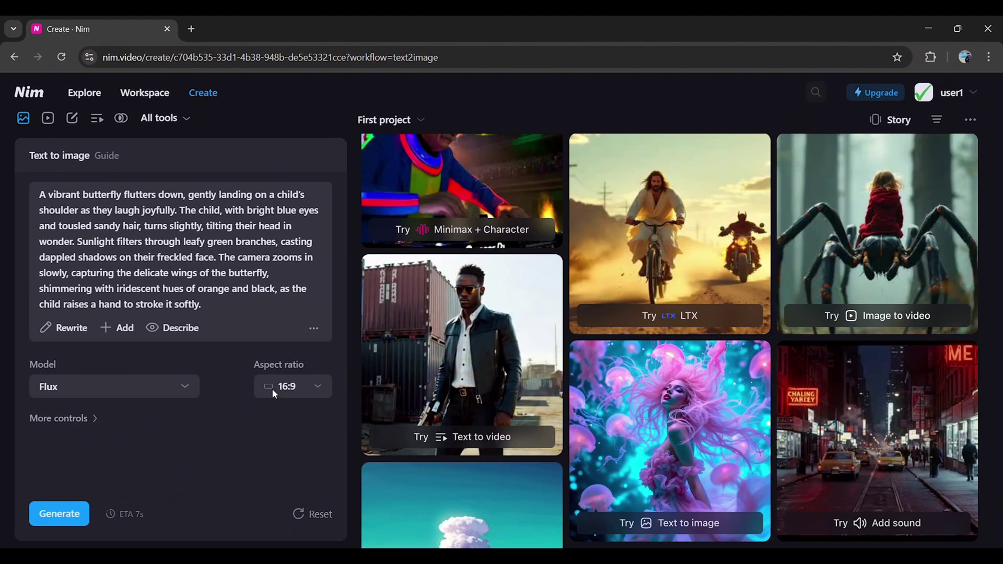
click(275, 388)
click(301, 236)
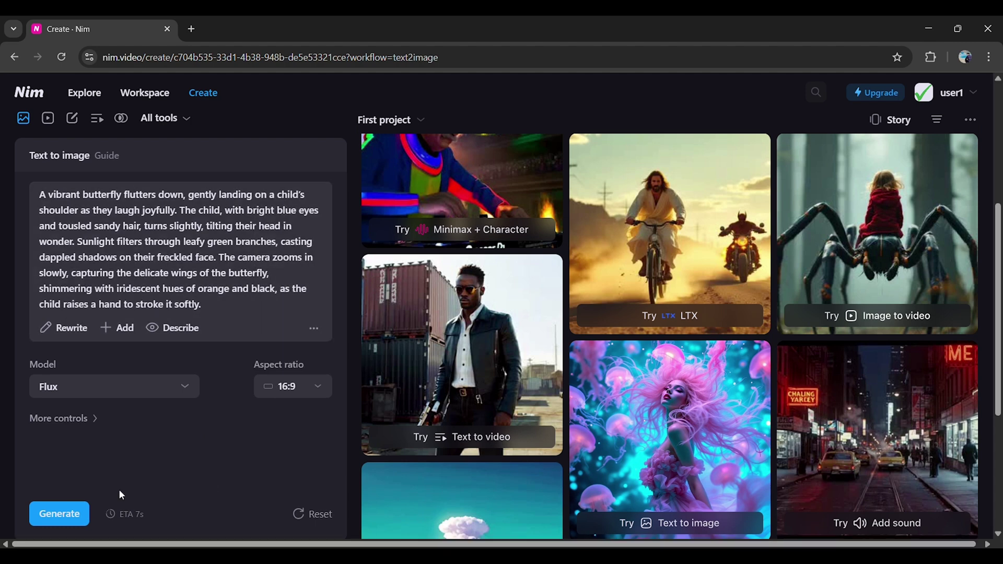
Step: Generate the butterfly image, then start image-to-video from the skateboarding boy image
click(73, 515)
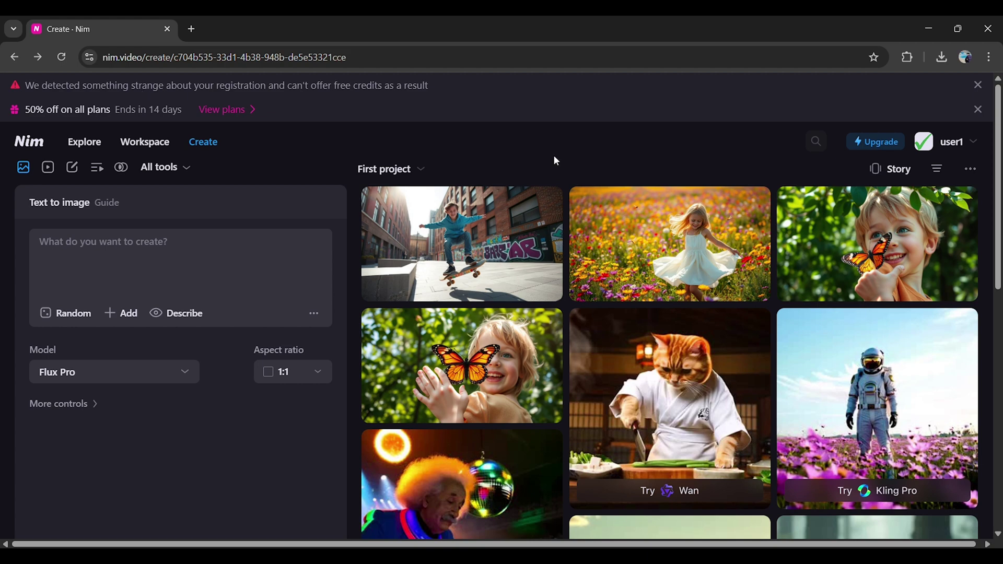
click(523, 239)
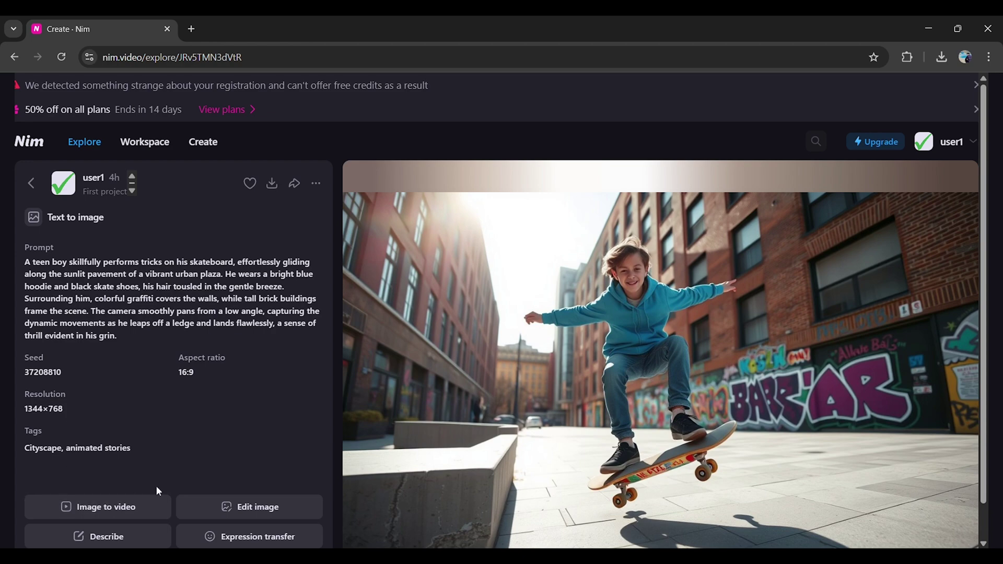
click(156, 503)
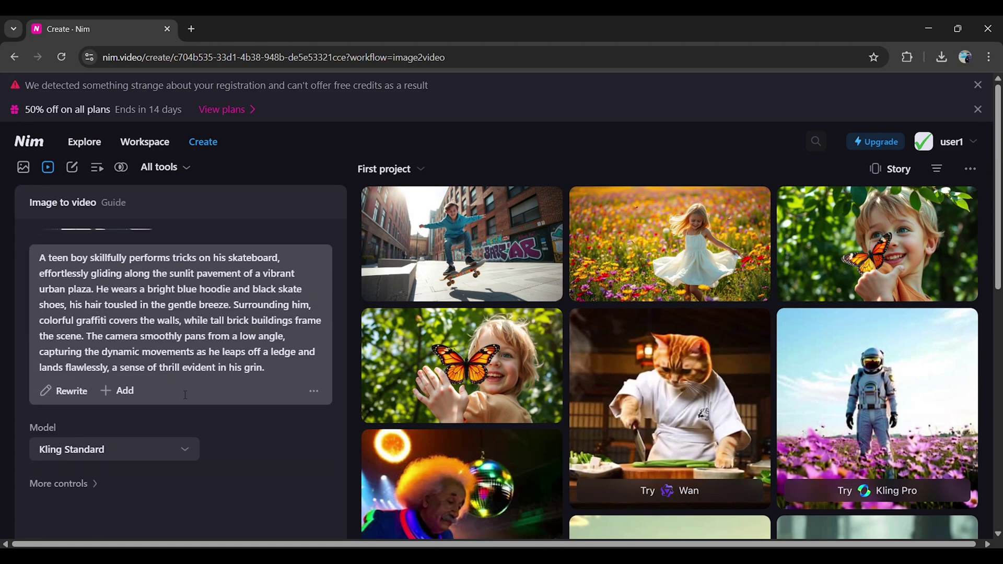
Step: Keep Kling Standard with 5s length and generate the skateboard video
click(122, 452)
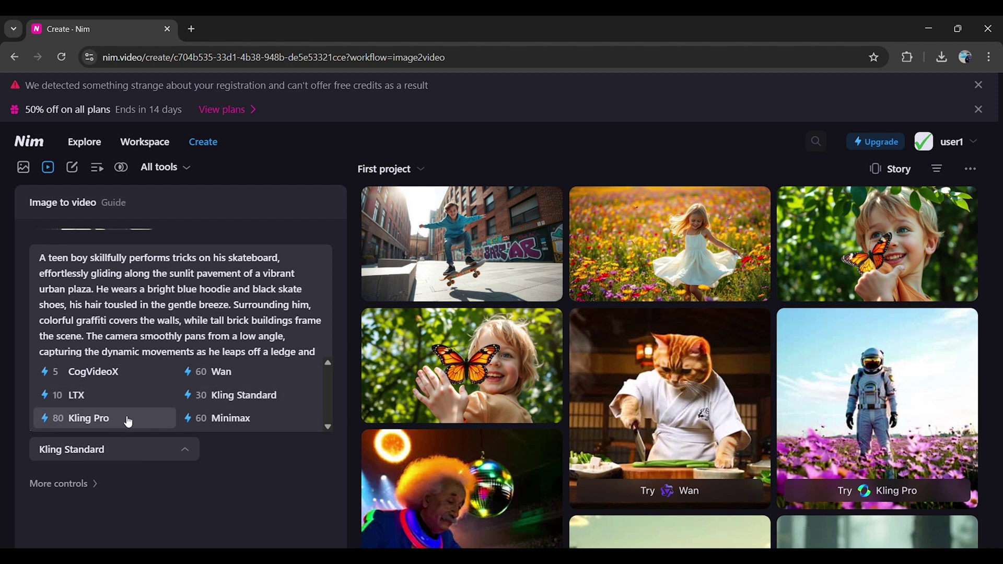
click(215, 396)
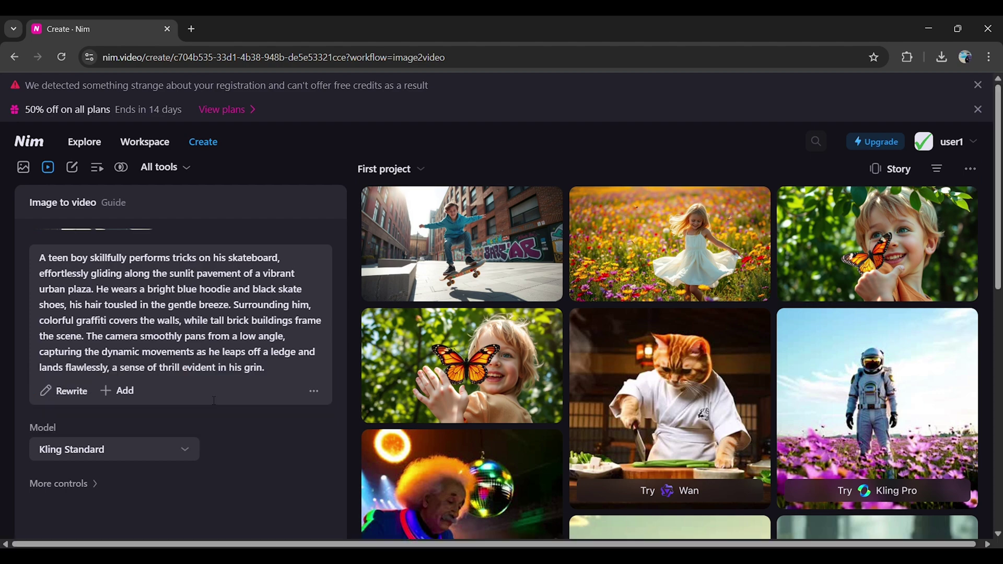
scroll(157, 449, down, 1)
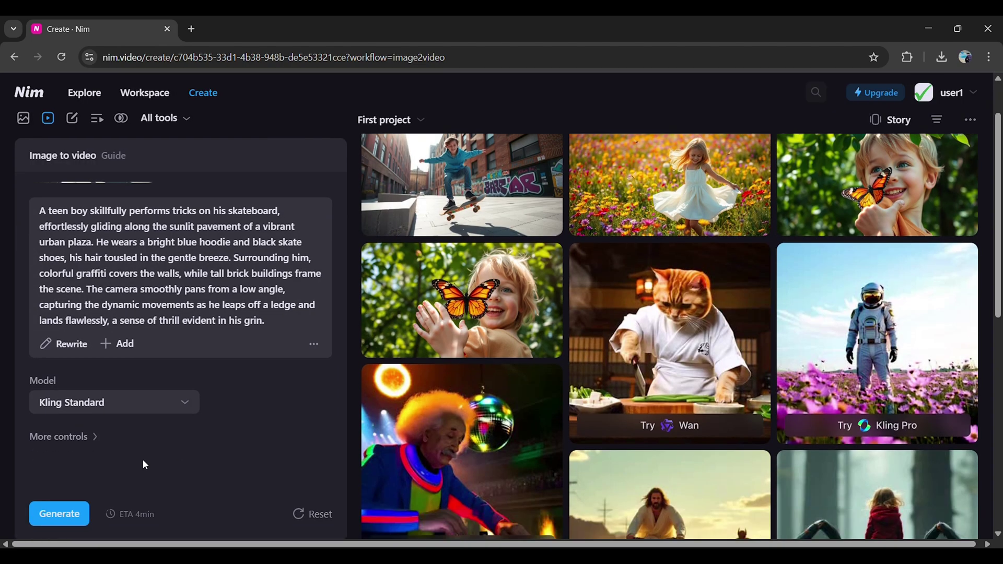
scroll(79, 463, down, 1)
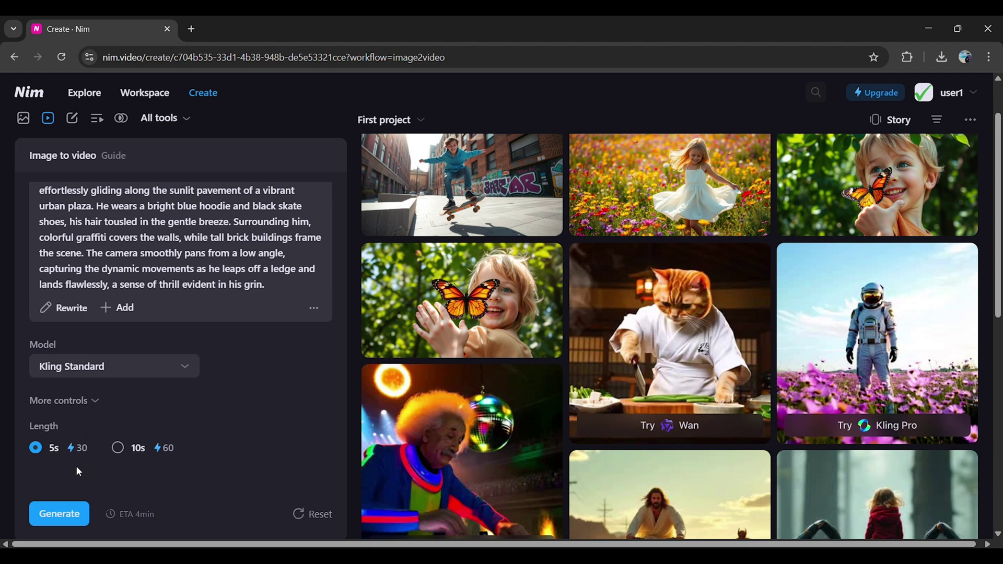
click(68, 524)
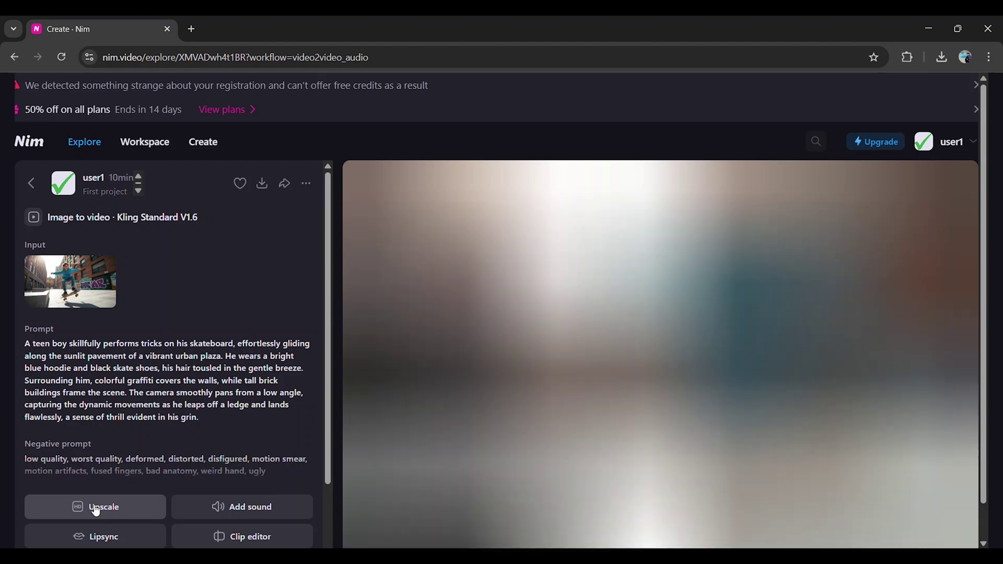
Step: Upscale the skateboard clip with 4x resolution and 2x frame rate to 4096×2312, 60 fps
click(96, 509)
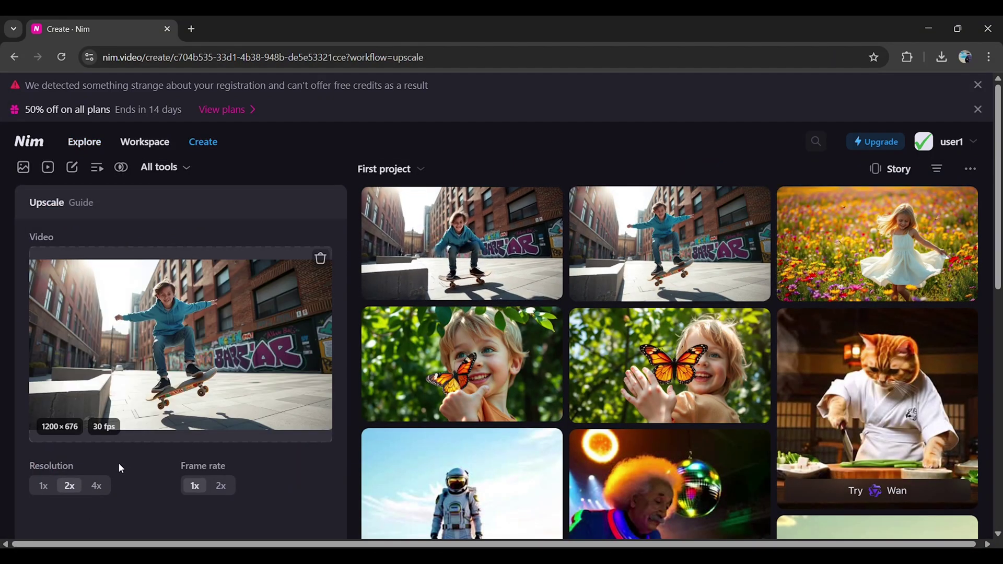
click(41, 485)
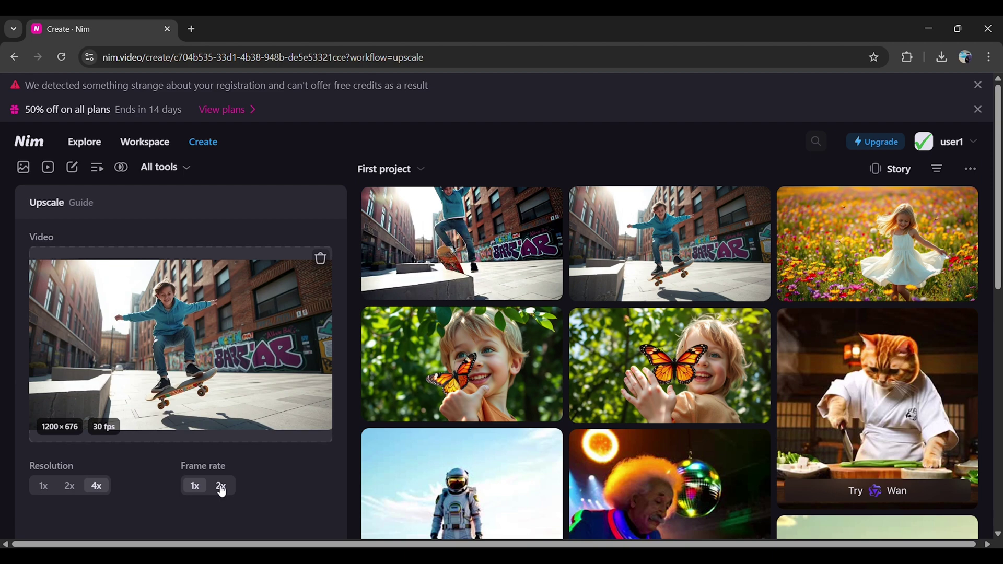
scroll(161, 484, down, 1)
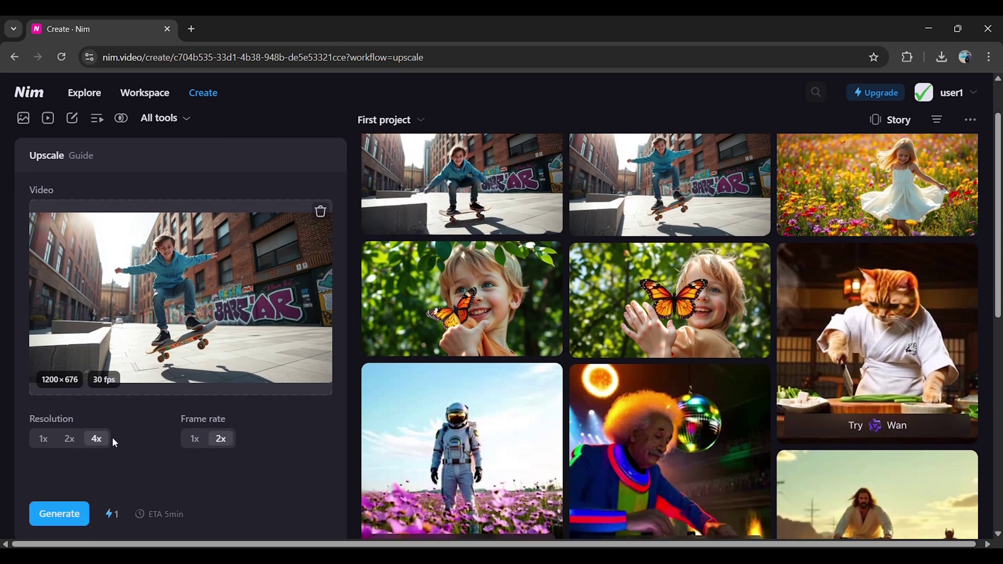
click(59, 513)
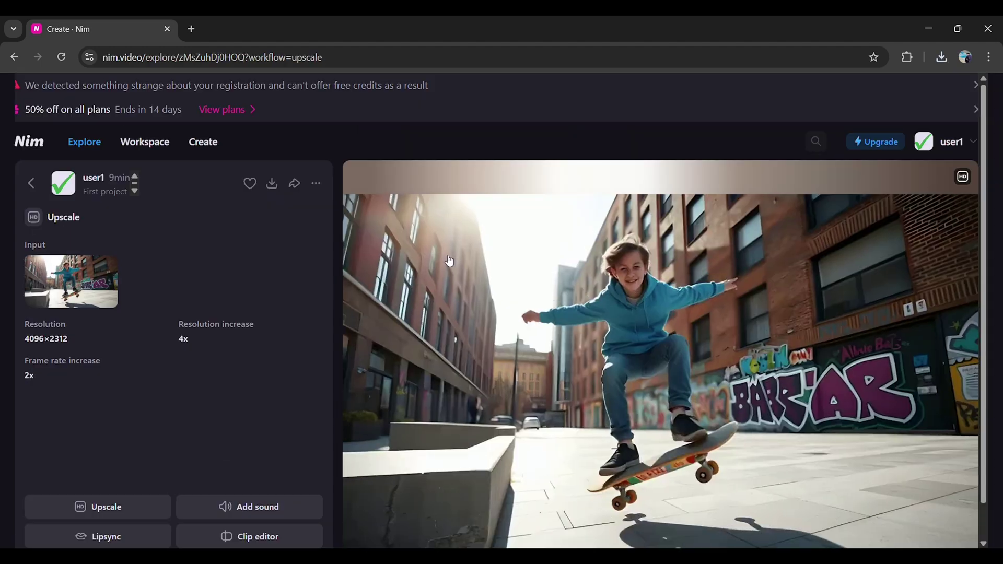
scroll(523, 313, down, 1)
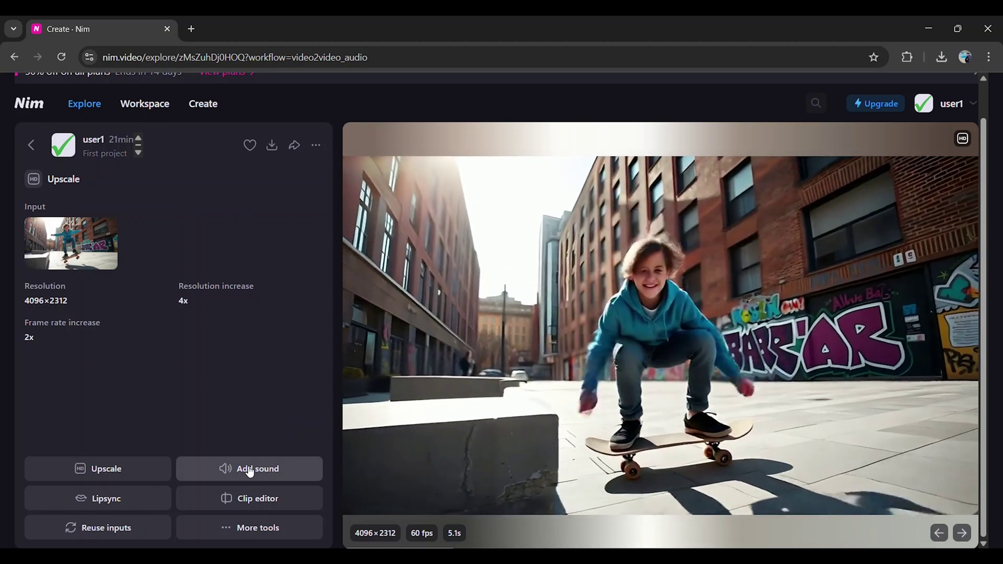
Step: Open Add sound with prompt 'add sound of skate board landing' and the MMAudio model
click(249, 470)
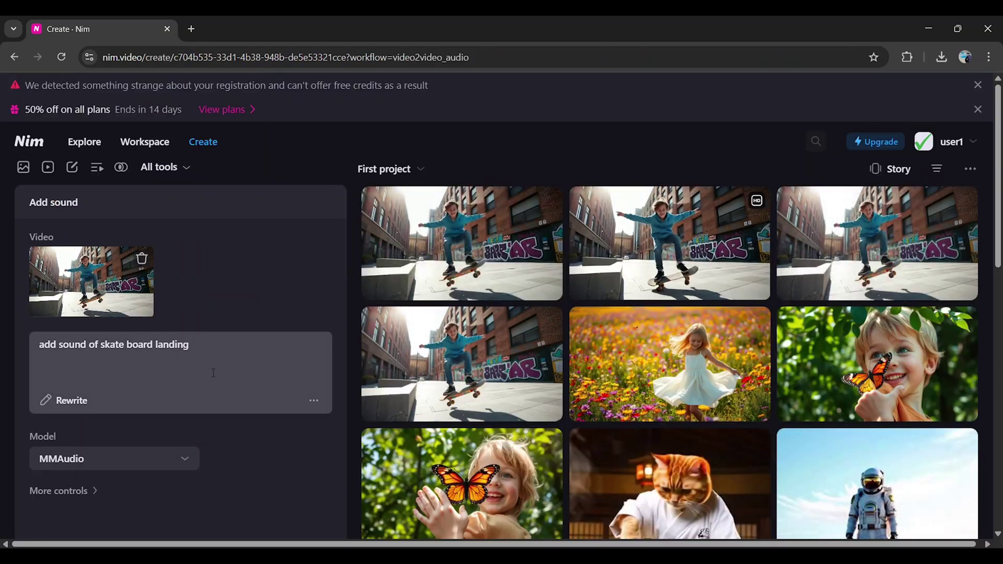
scroll(210, 364, down, 5)
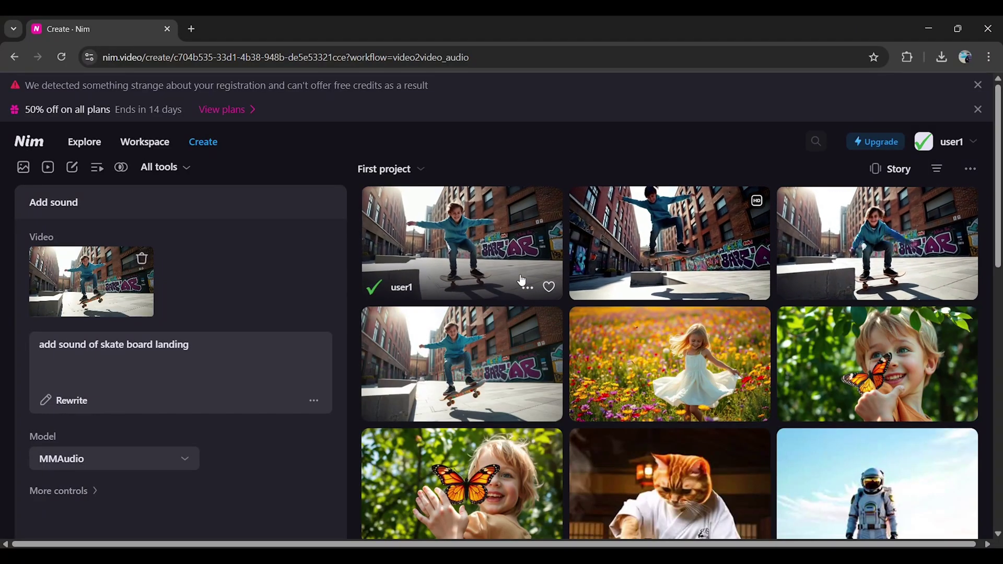
Step: Download the top-left skateboard clip from the project gallery
click(528, 289)
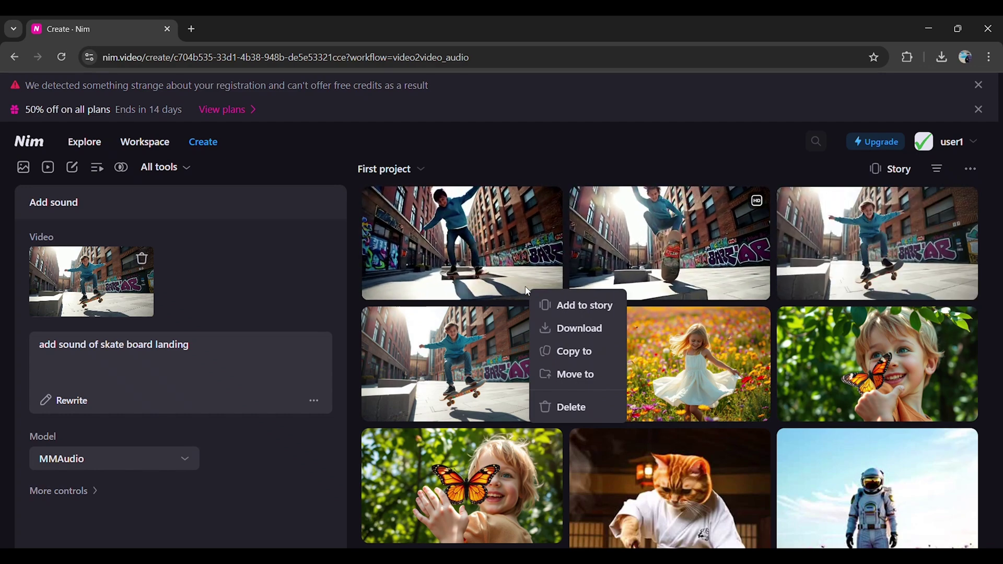
click(570, 337)
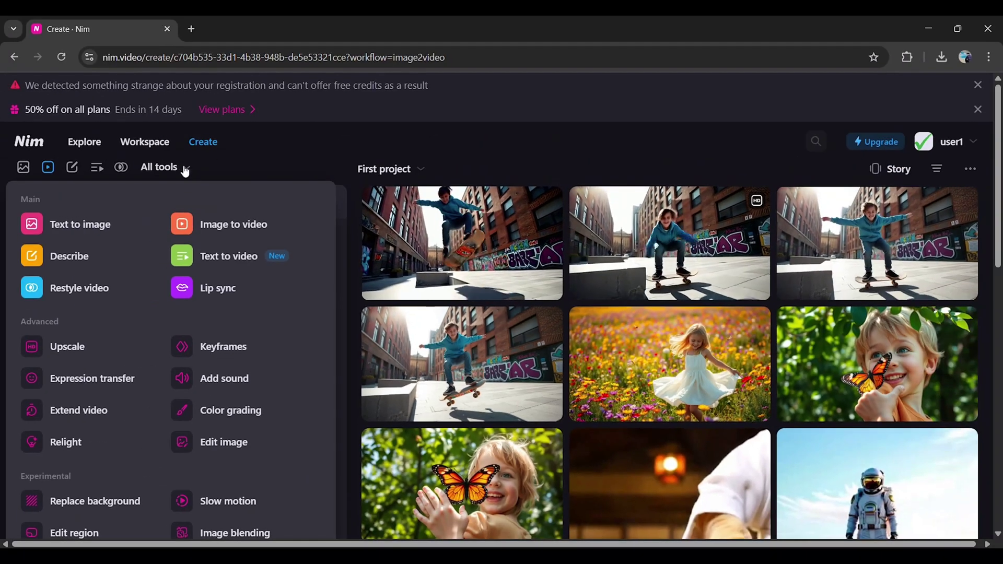
Step: Paste the desk photo into Image to video, prompt 'make him type', and generate with Kling Standard
click(31, 180)
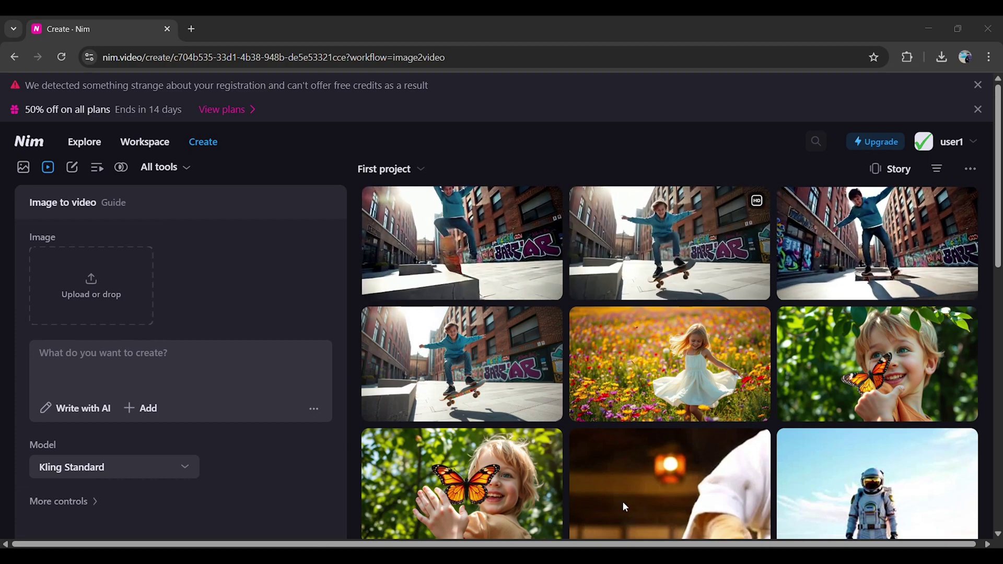
key(ctrl+v)
text(make him type)
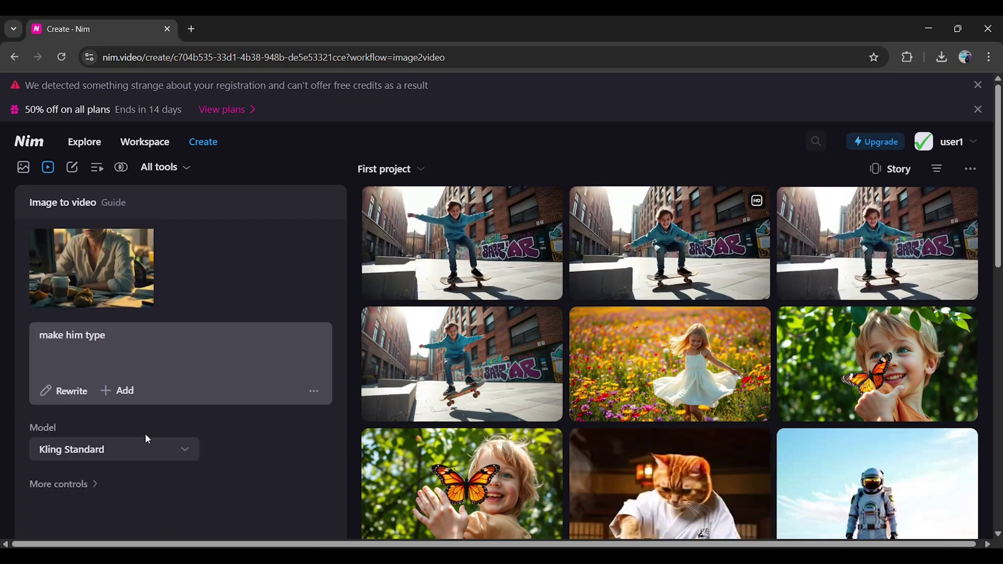
click(145, 441)
scroll(144, 441, down, 3)
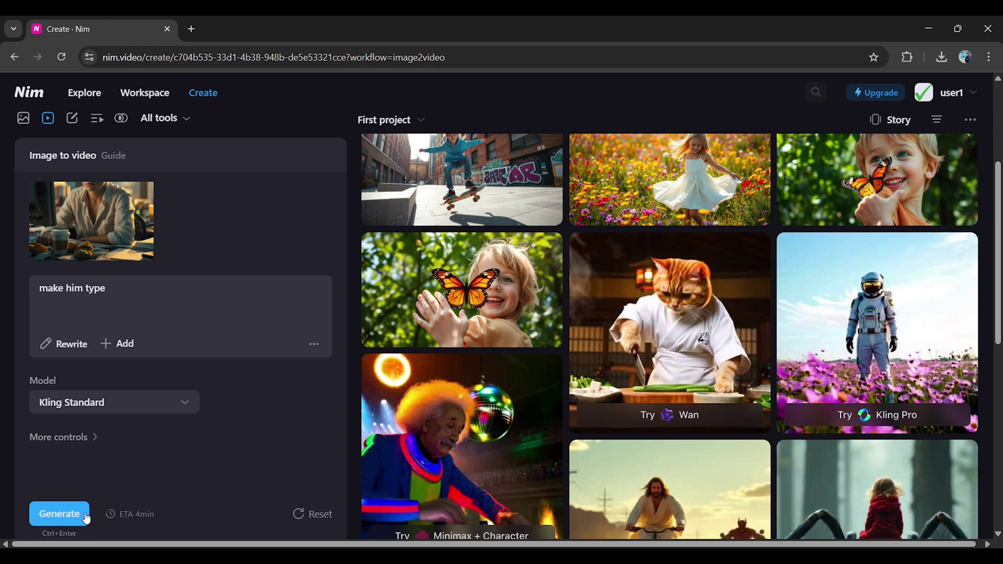
click(83, 515)
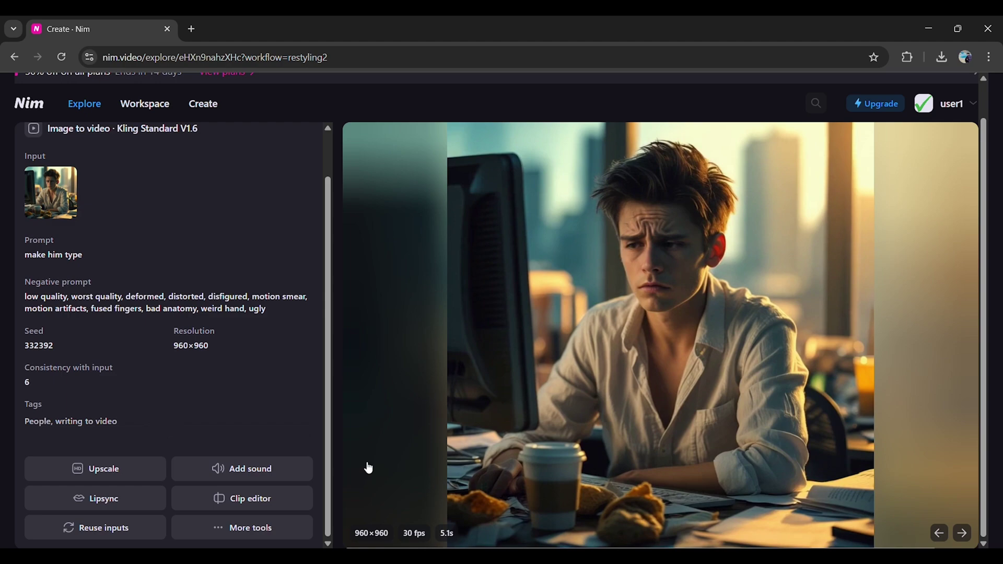
Step: Restyle the typing-man video with the Anime style and generate it
click(280, 532)
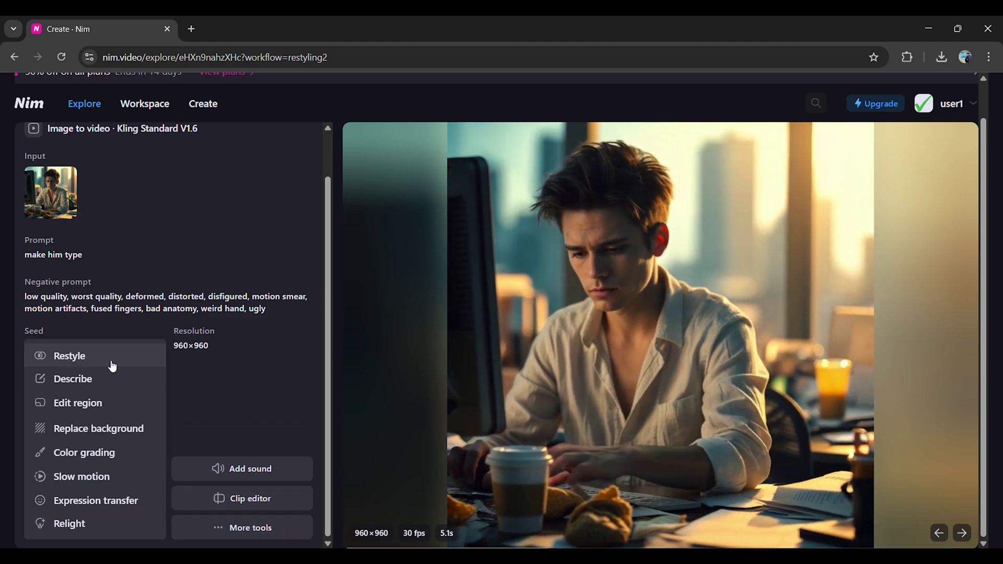
click(123, 359)
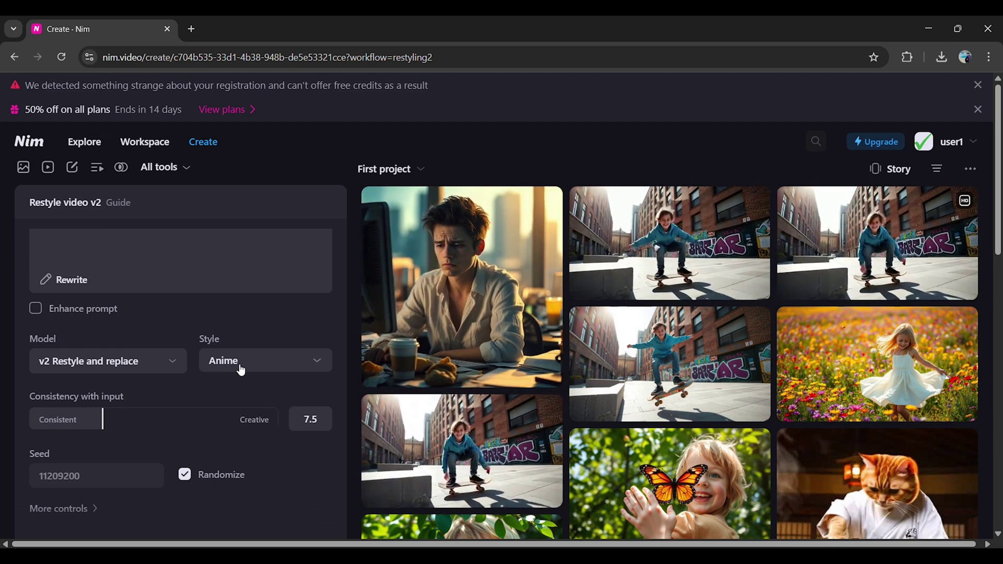
click(238, 371)
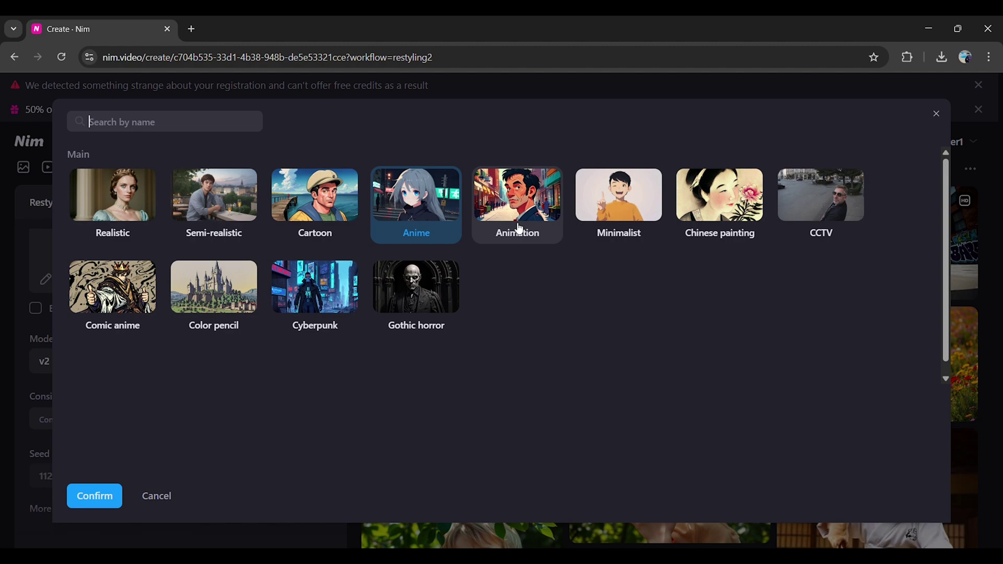
click(414, 200)
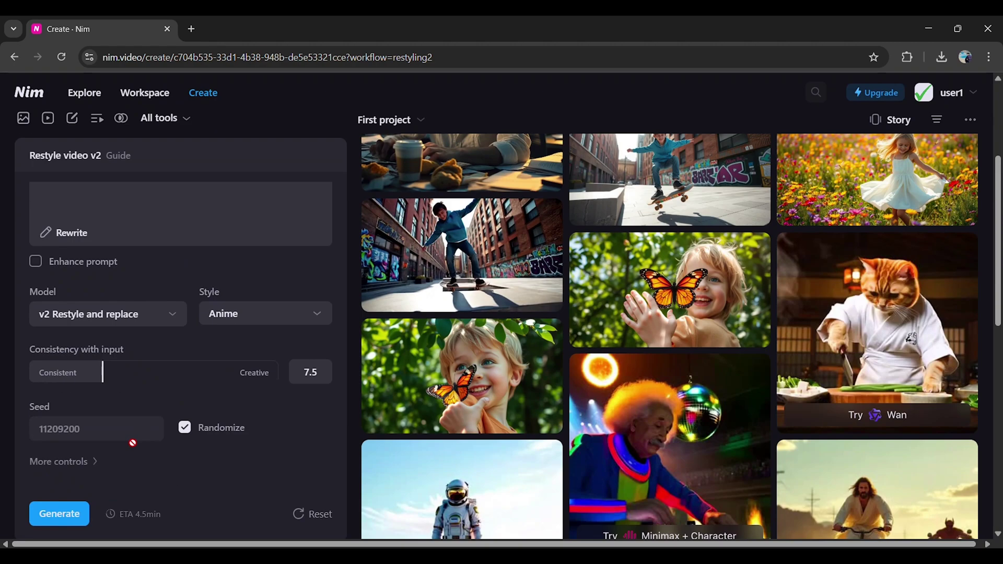
click(73, 516)
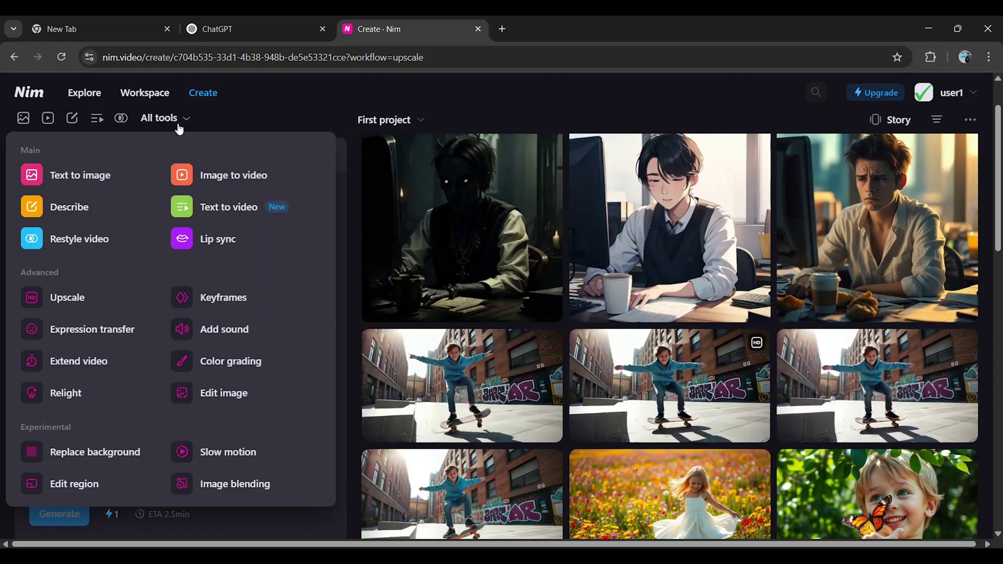
Step: Enter 'kid playing with' as a Text to video prompt and expand it with Rewrite
click(226, 209)
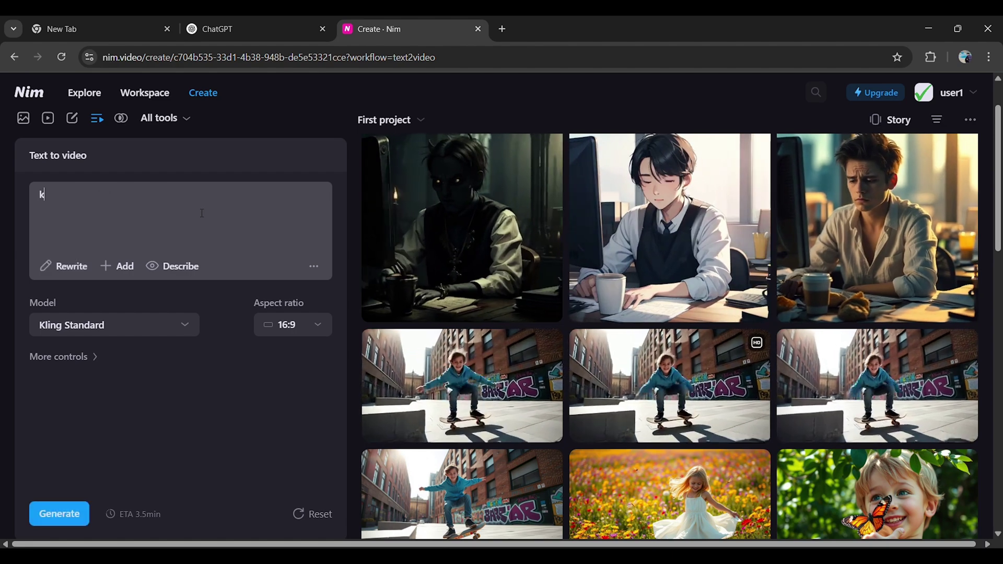
text(kid playing w)
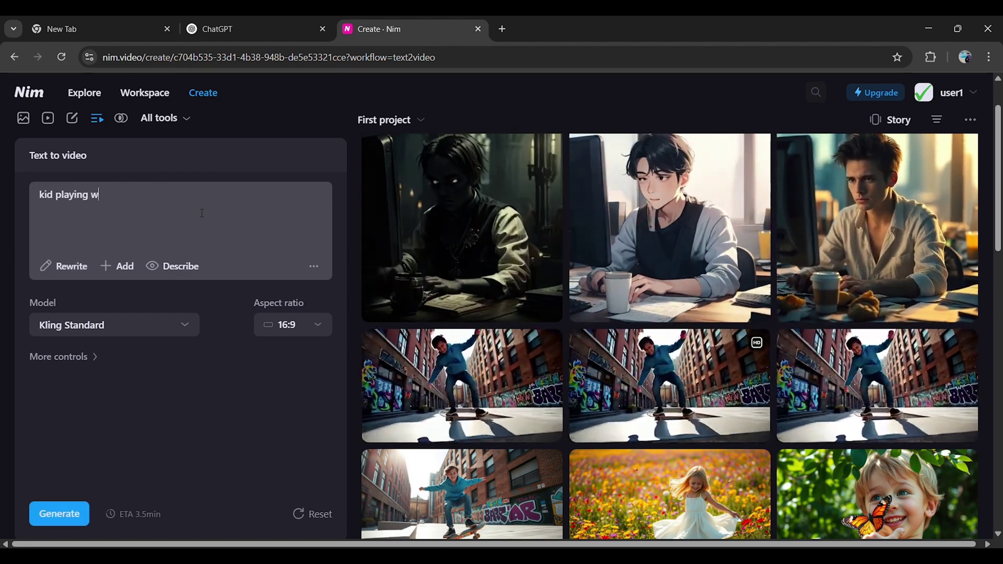
text(ith a pet)
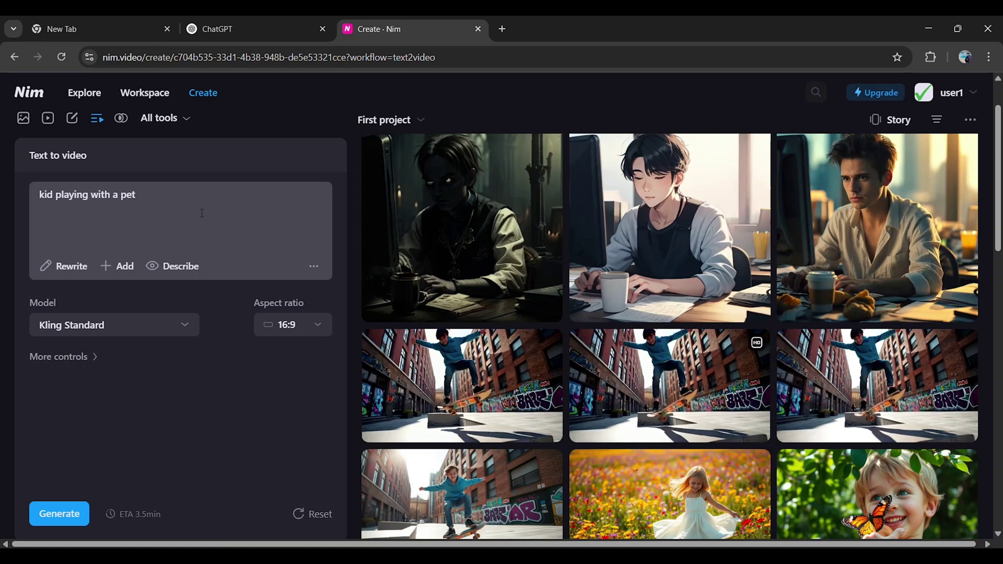
click(76, 315)
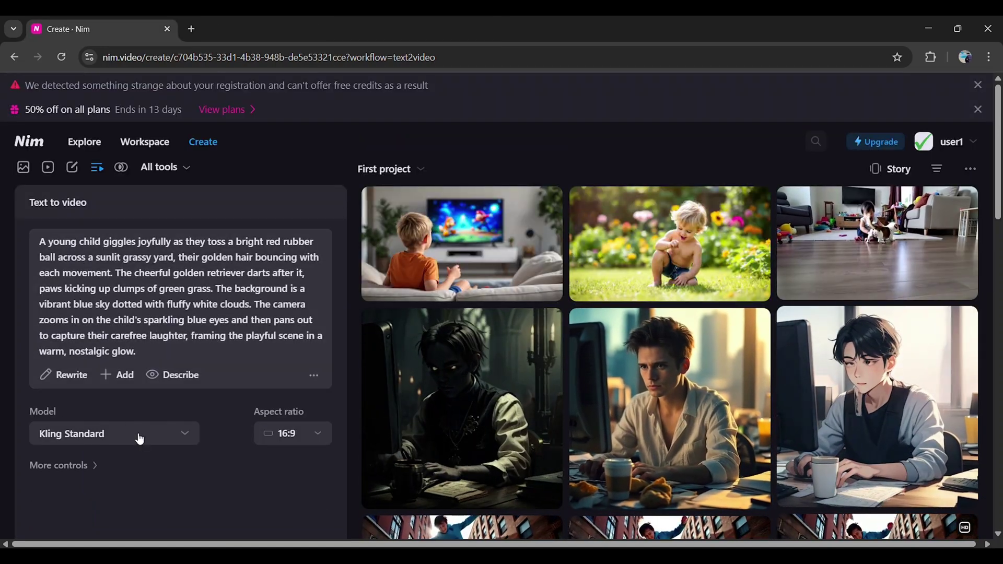
Step: Review the video model list and More controls such as length and seed
click(135, 434)
click(135, 434)
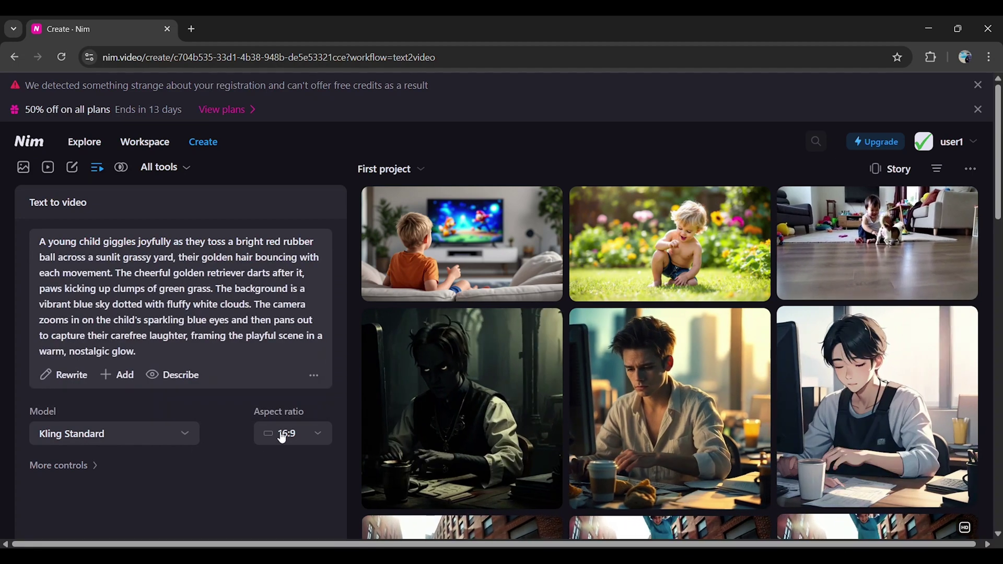
click(95, 466)
scroll(78, 465, down, 1)
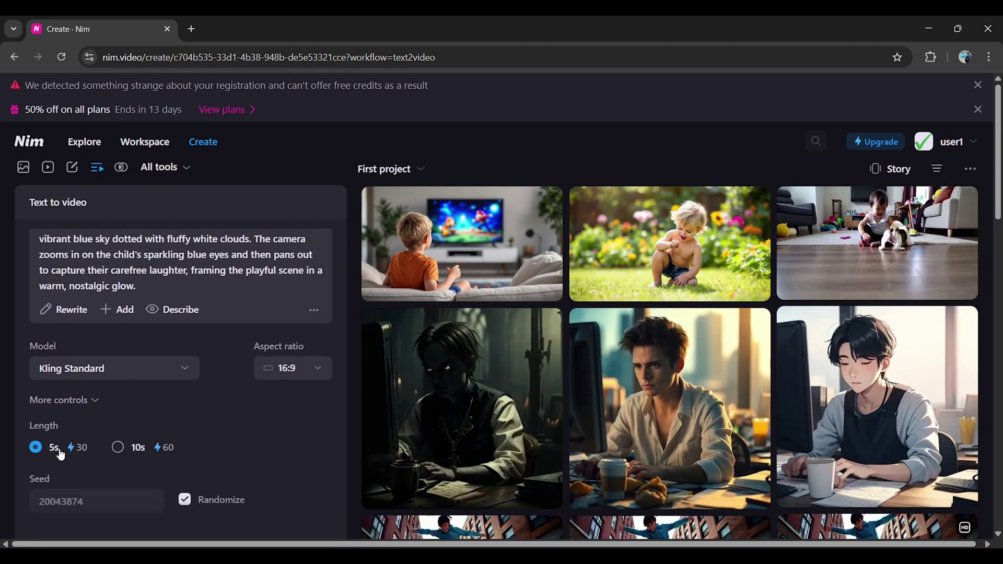
scroll(48, 451, down, 1)
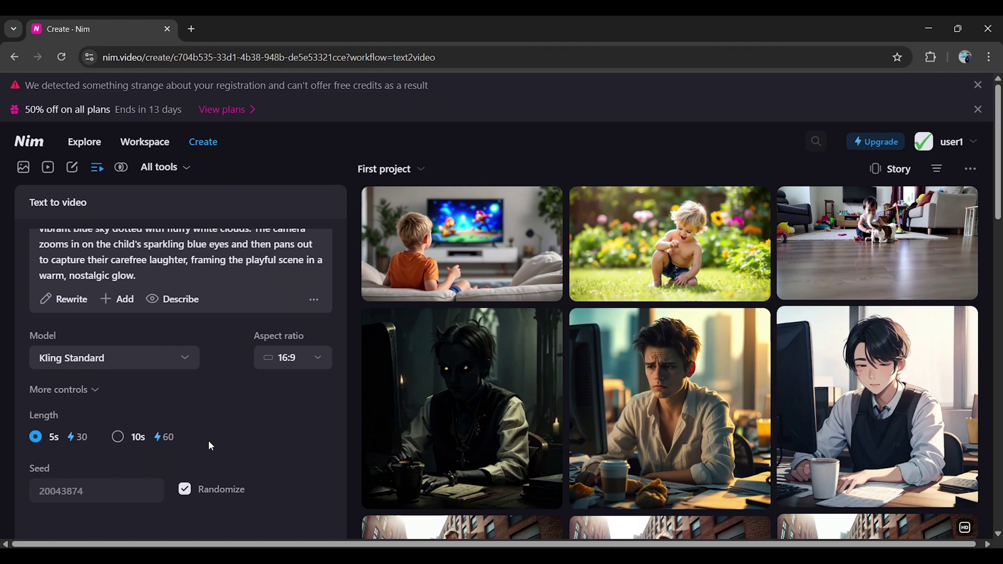
scroll(210, 445, down, 3)
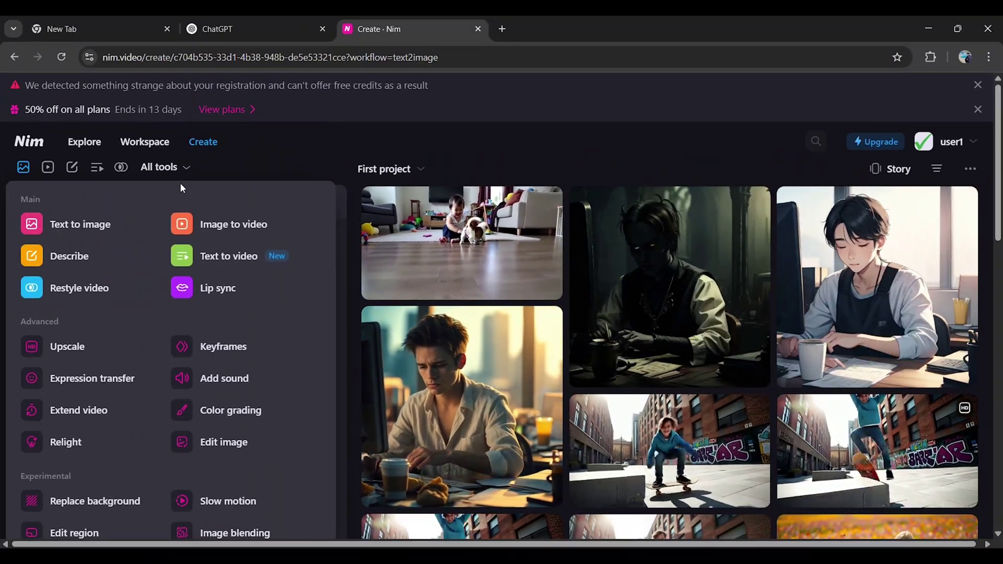
Step: Set up Text to image with the Flux Pro model for the garden-boy prompt
click(98, 225)
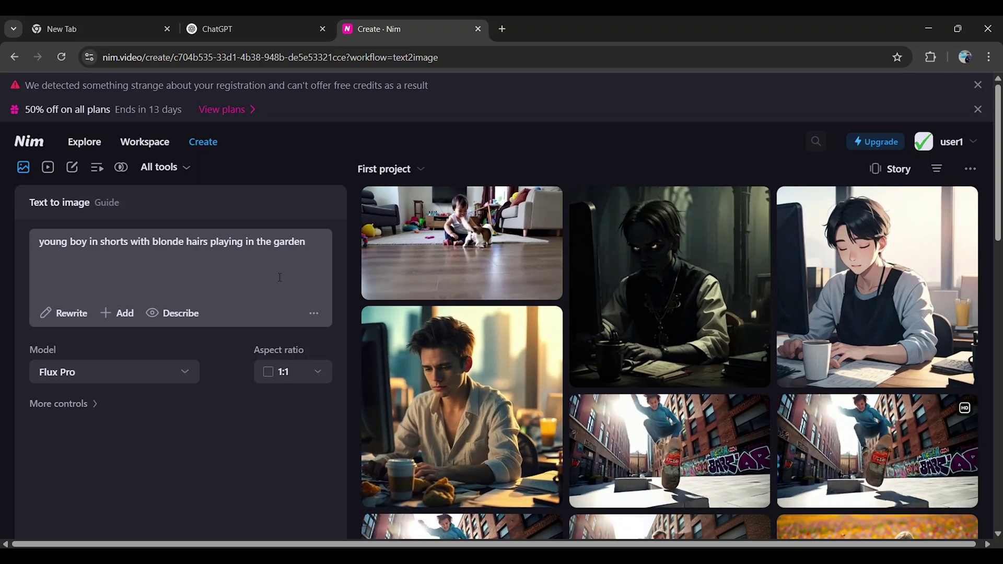
click(180, 372)
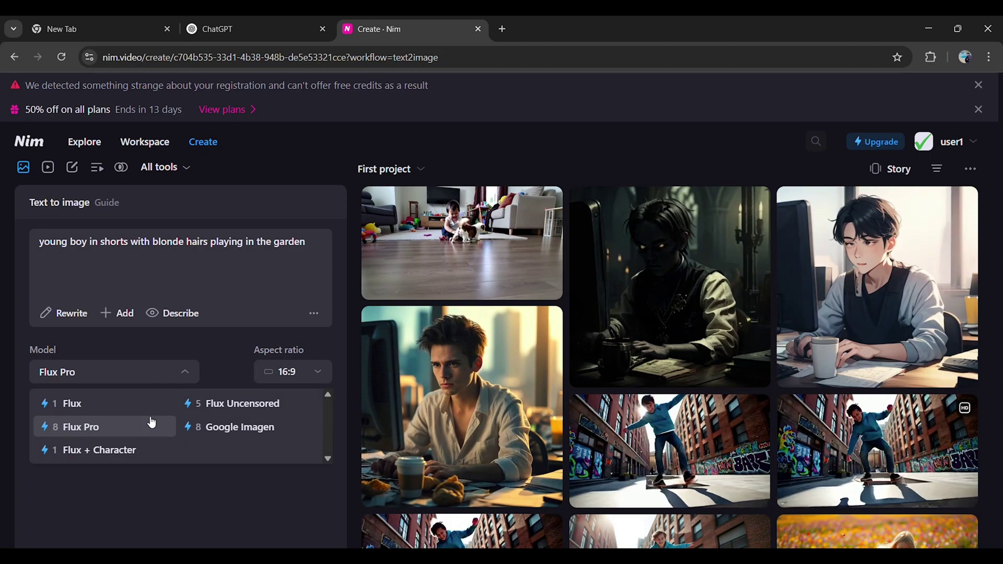
click(150, 429)
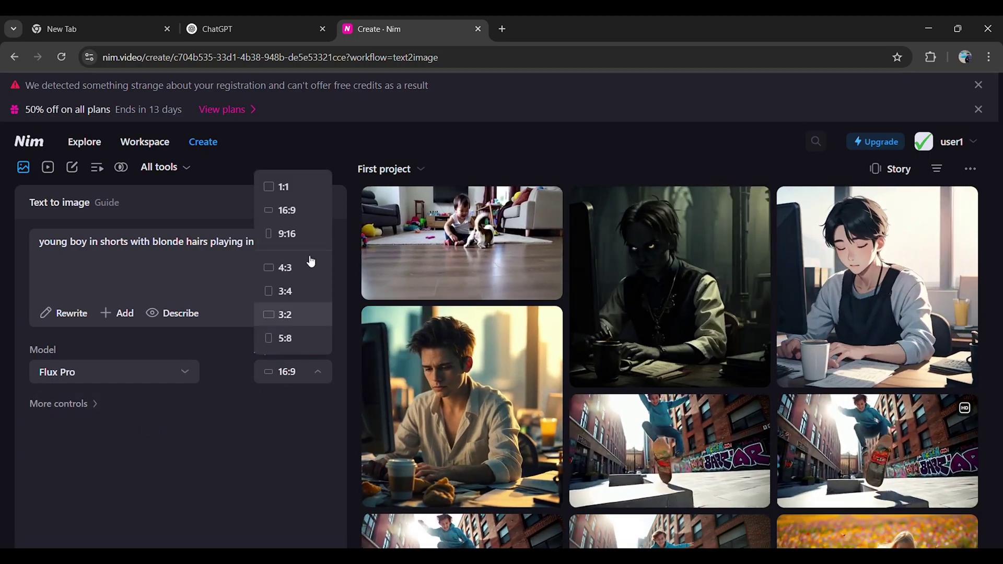
scroll(248, 363, down, 2)
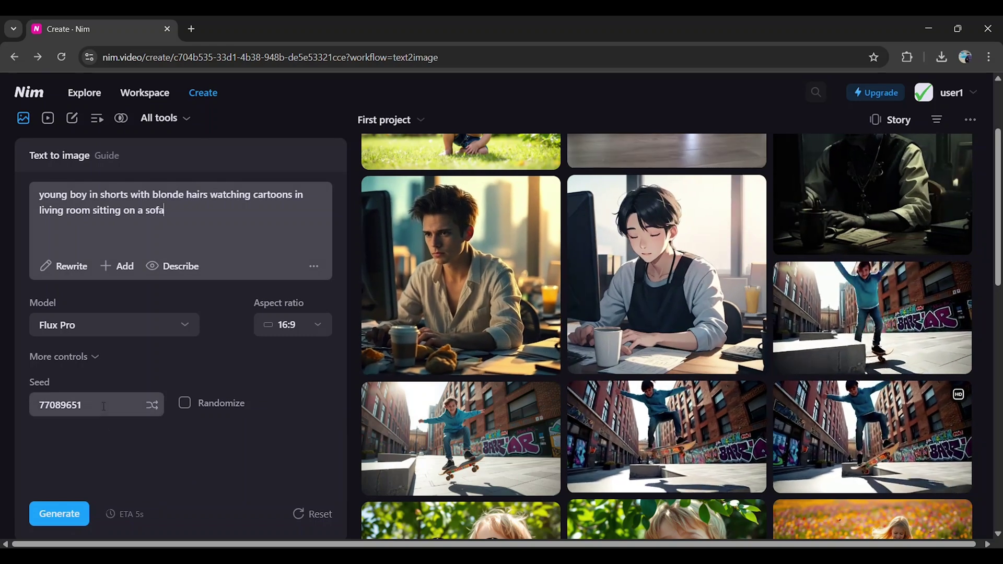
Step: Generate the sofa-scene image of the boy watching cartoons with seed 77089651 kept fixed
drag(112, 405, 13, 397)
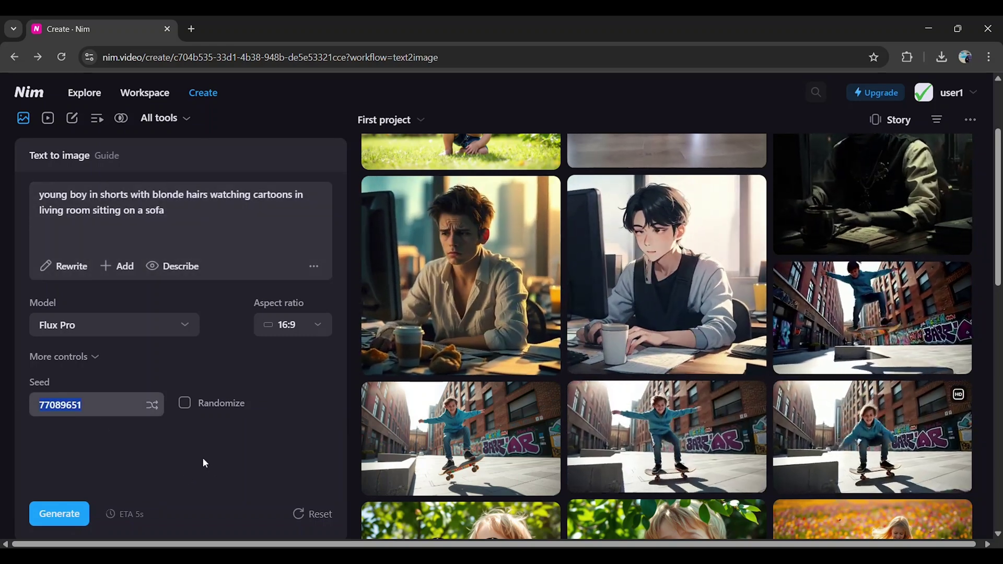
click(203, 457)
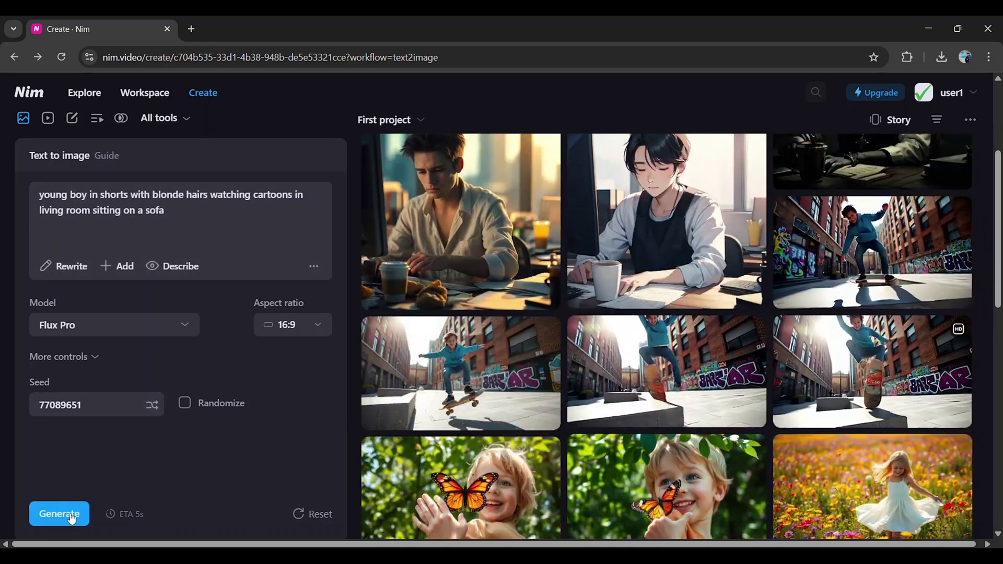
click(70, 515)
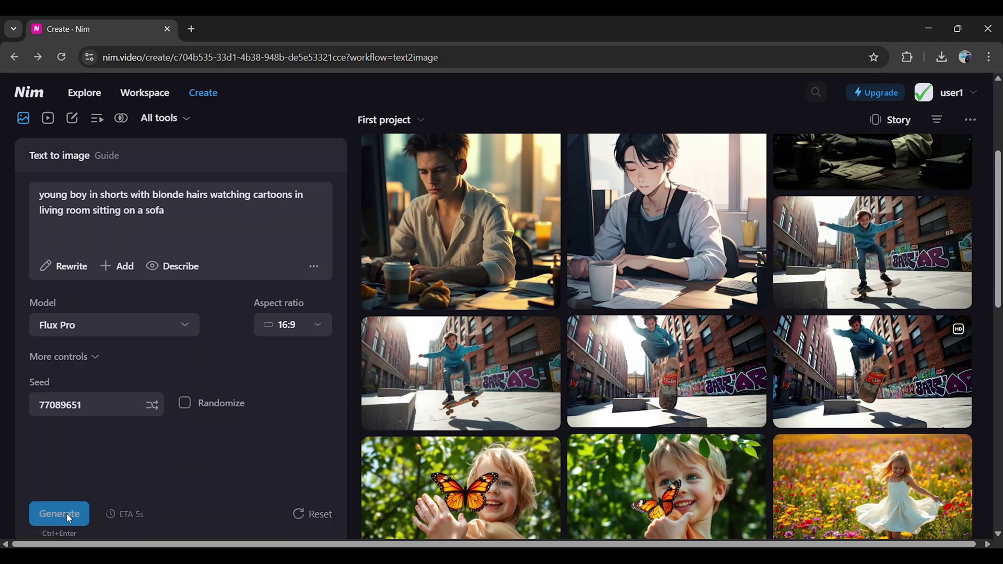
Step: Scroll down to view the finished 1344×768 image of the blonde boy watching cartoons
scroll(629, 310, down, 1)
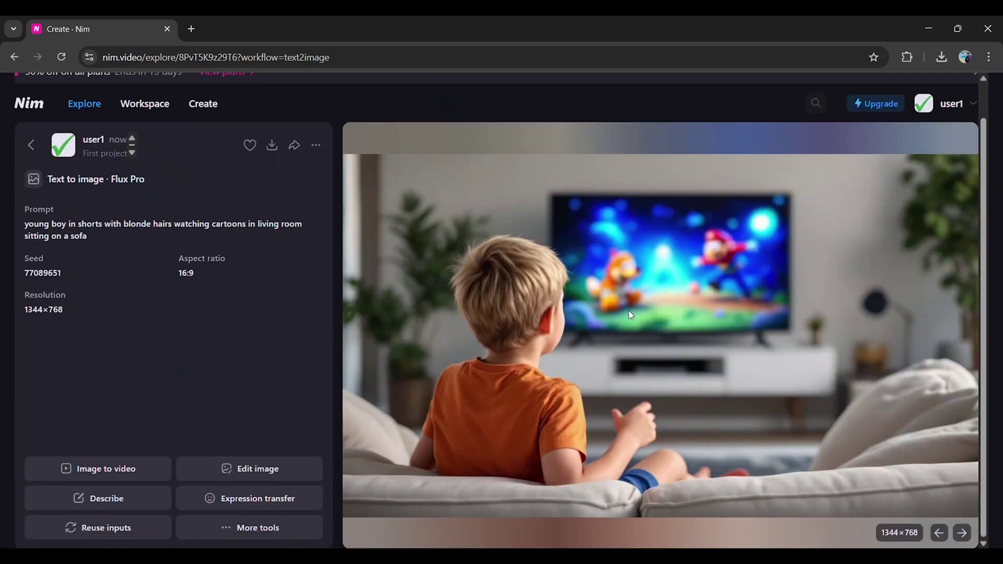